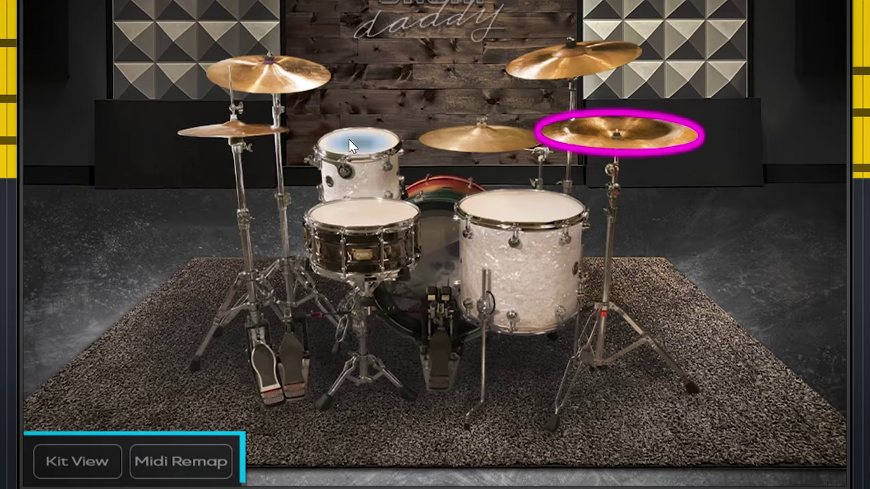
- Audition the rack and floor toms, left and upper-right crashes, middle cymbal, china and hi-hat
click(432, 274)
click(512, 215)
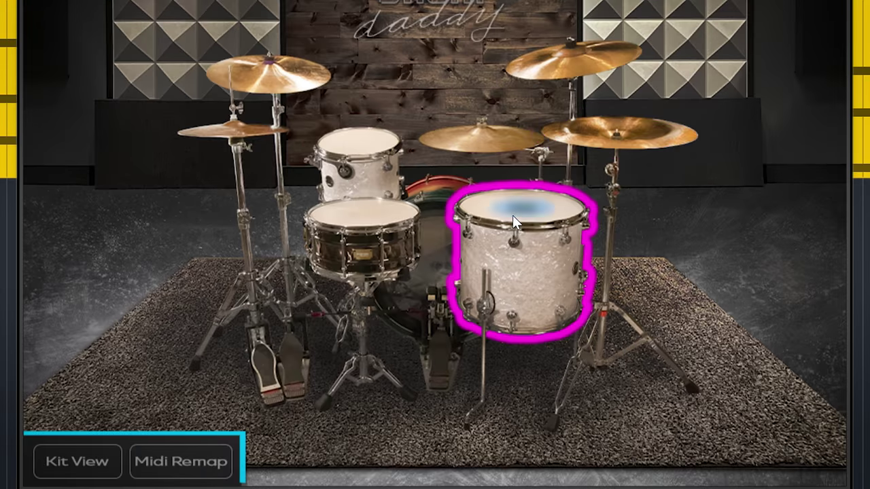
click(285, 90)
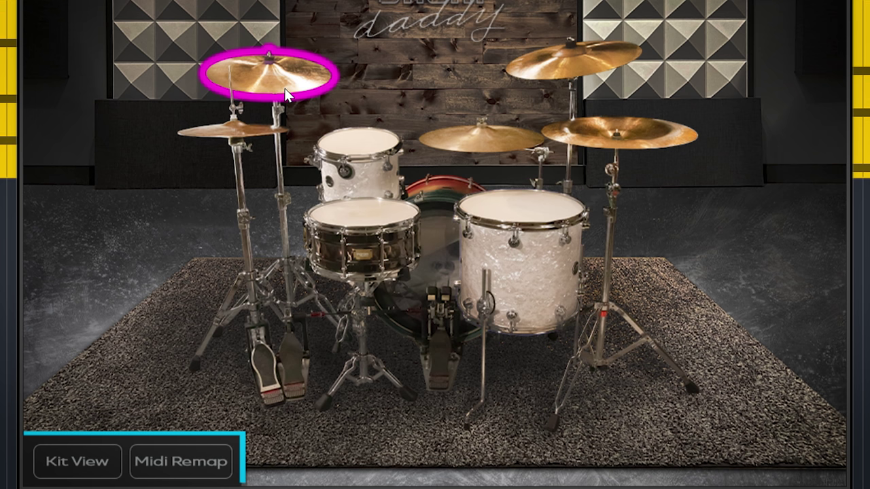
click(604, 60)
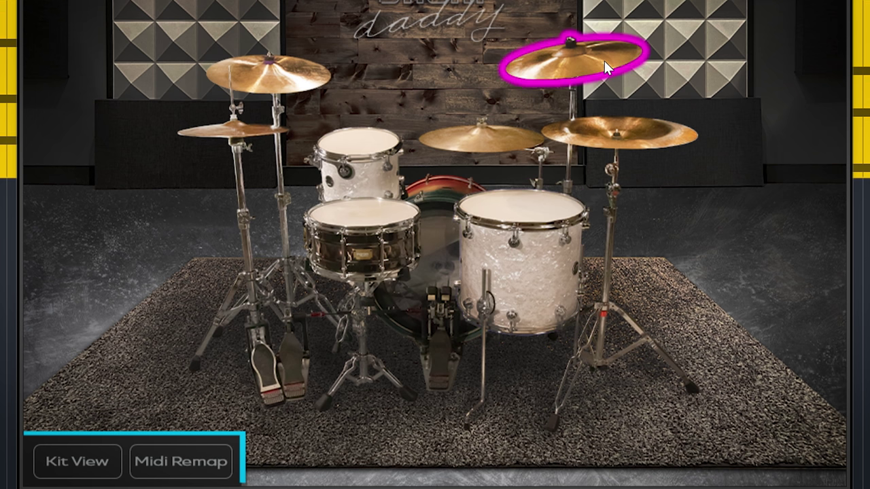
click(485, 143)
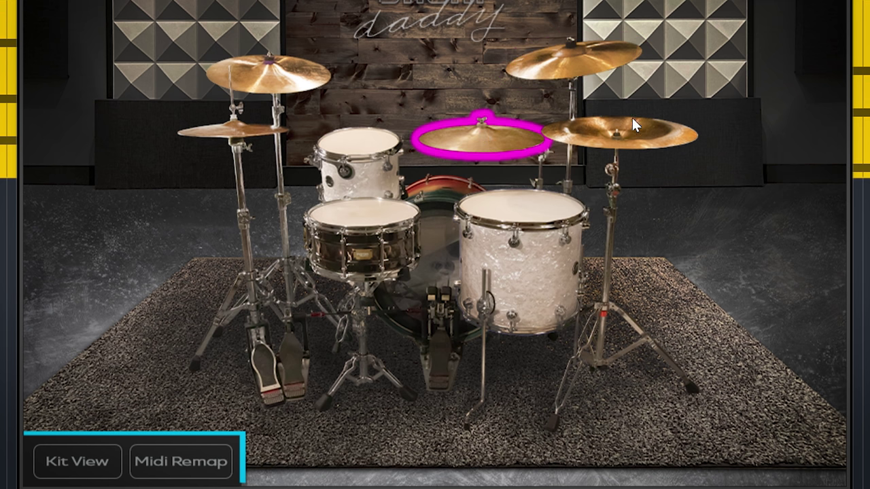
click(637, 145)
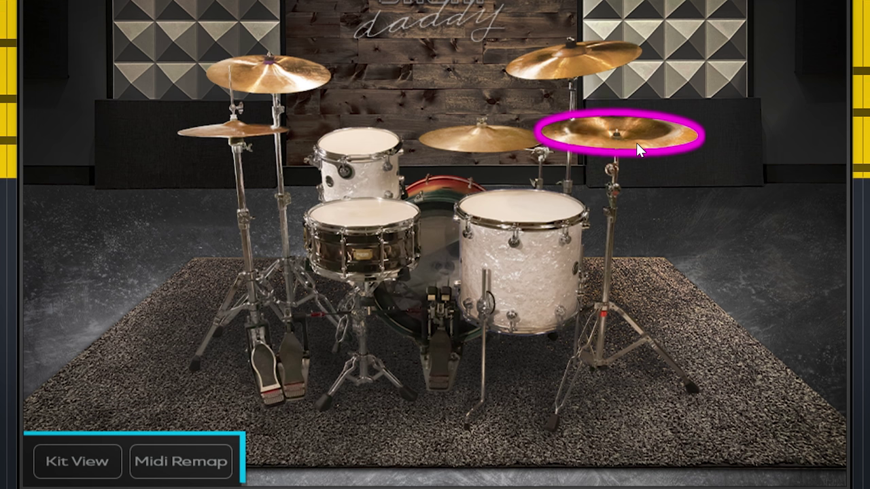
click(233, 133)
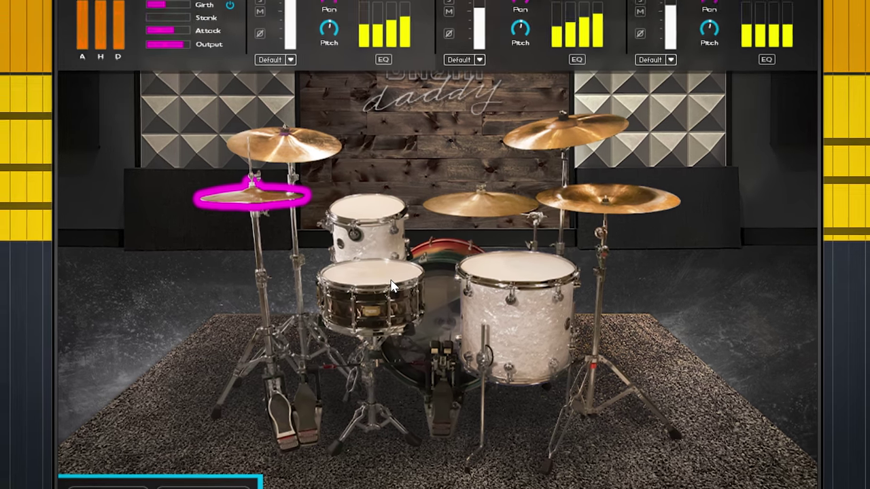
- Change the snare model to Snare1, then select the kick and scroll its selector toward Kick1
click(380, 226)
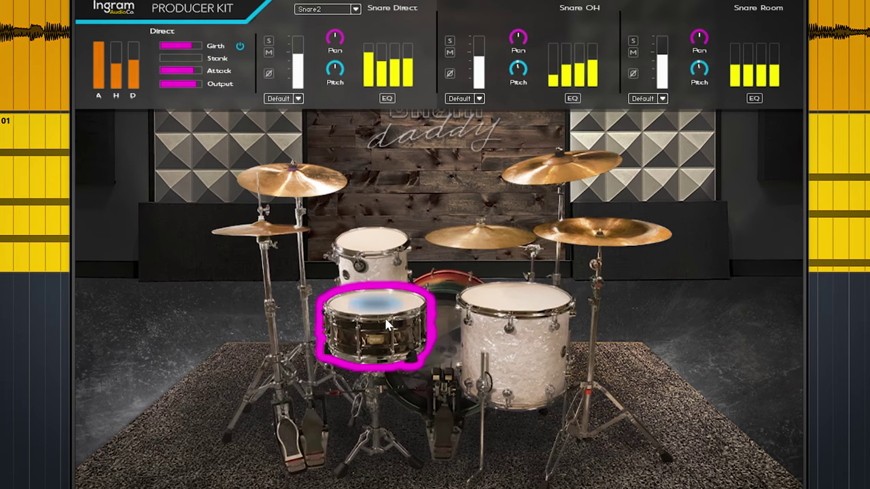
scroll(354, 9, up, 1)
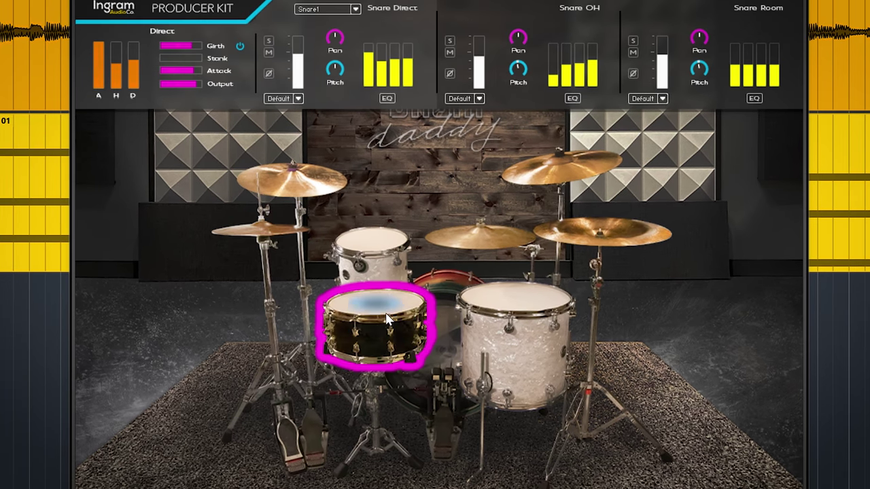
scroll(362, 11, up, 1)
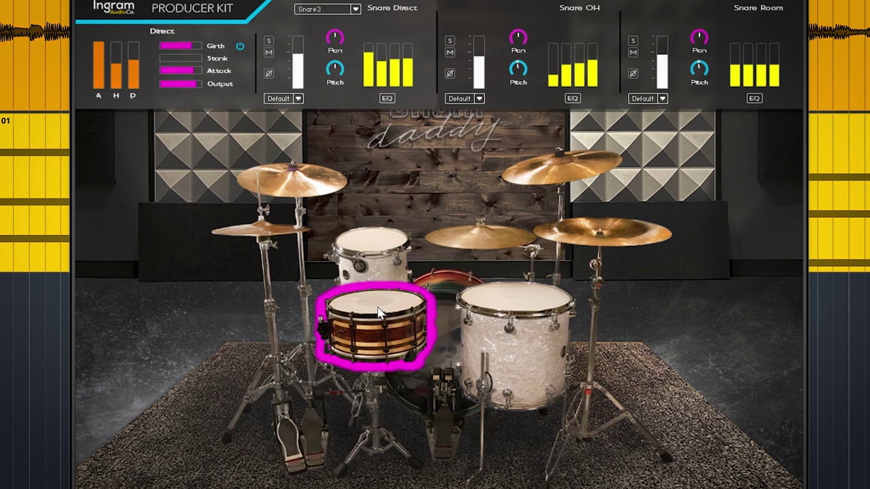
click(354, 10)
click(353, 24)
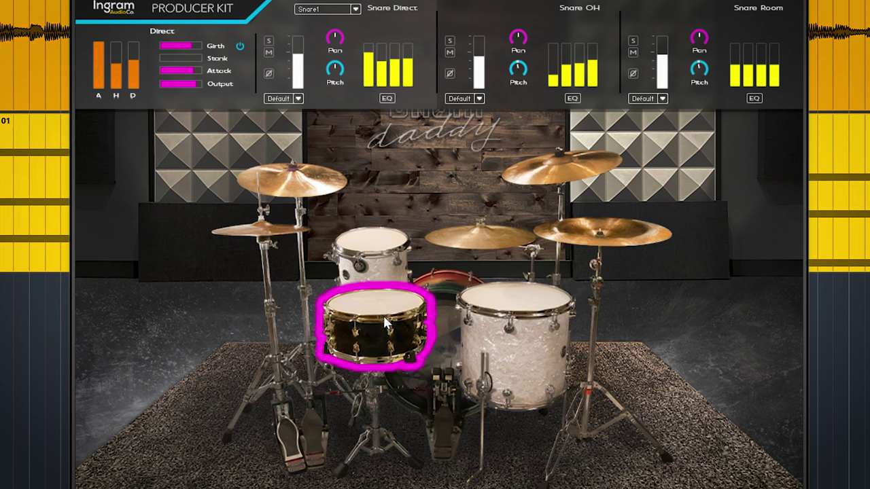
click(442, 293)
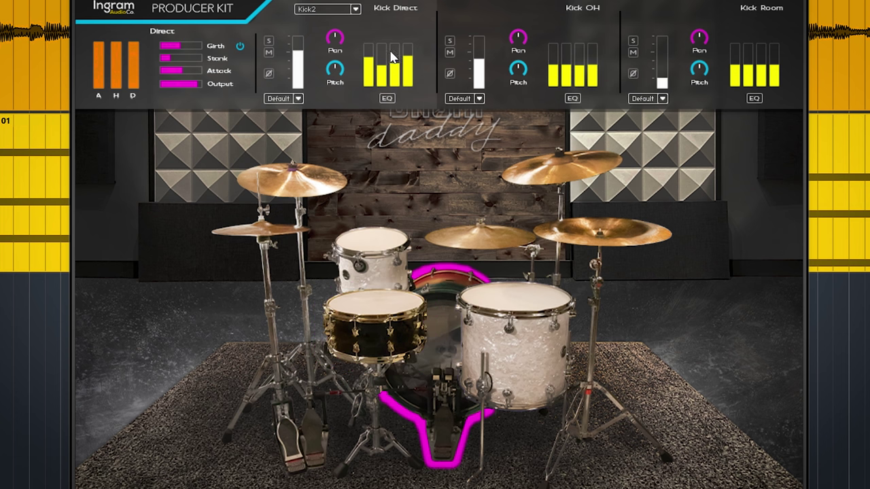
scroll(454, 327, down, 1)
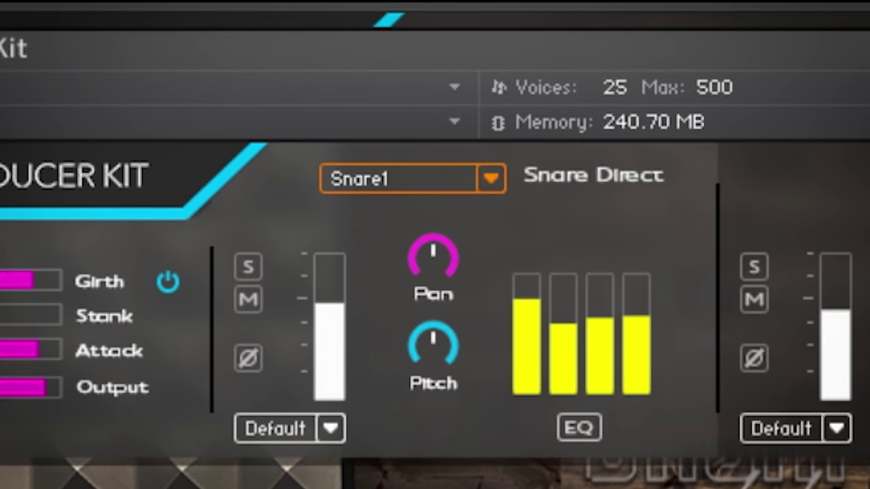
- Rebalance the Snare Direct, Snare OH and Snare Room faders, leaving overhead and room raised
drag(345, 363, 353, 257)
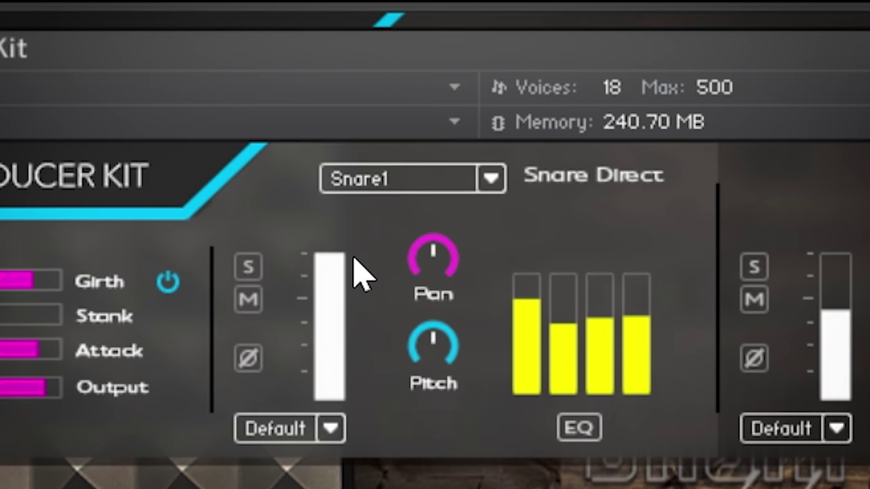
drag(353, 262, 314, 338)
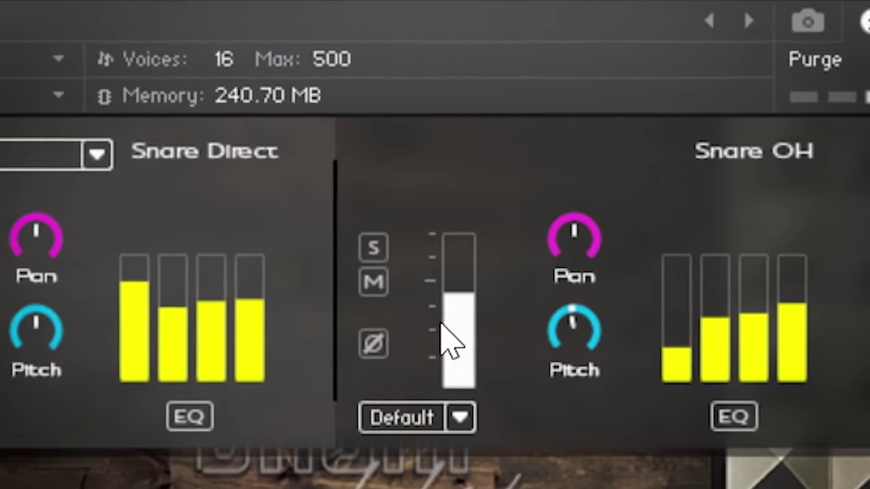
drag(448, 344, 483, 258)
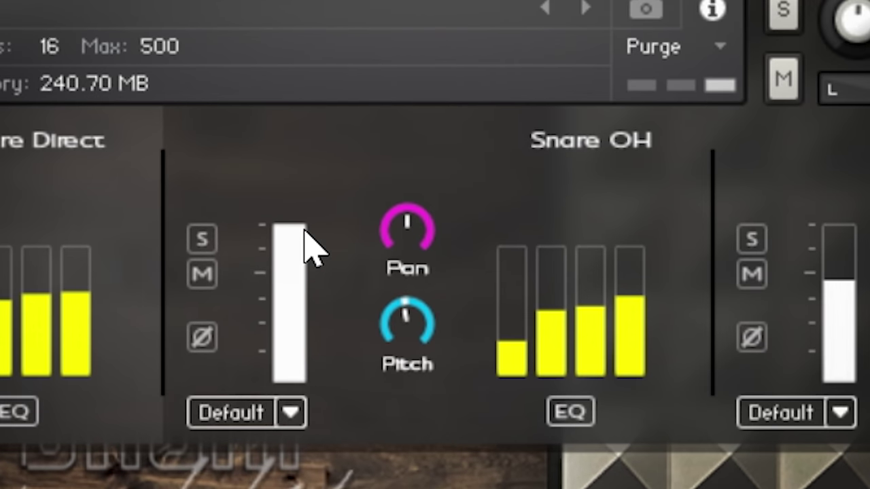
drag(309, 246, 310, 311)
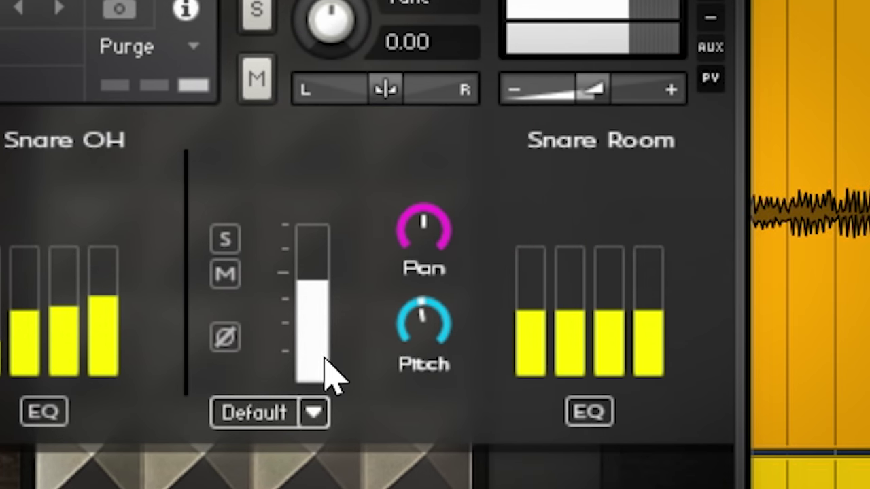
drag(327, 369, 331, 237)
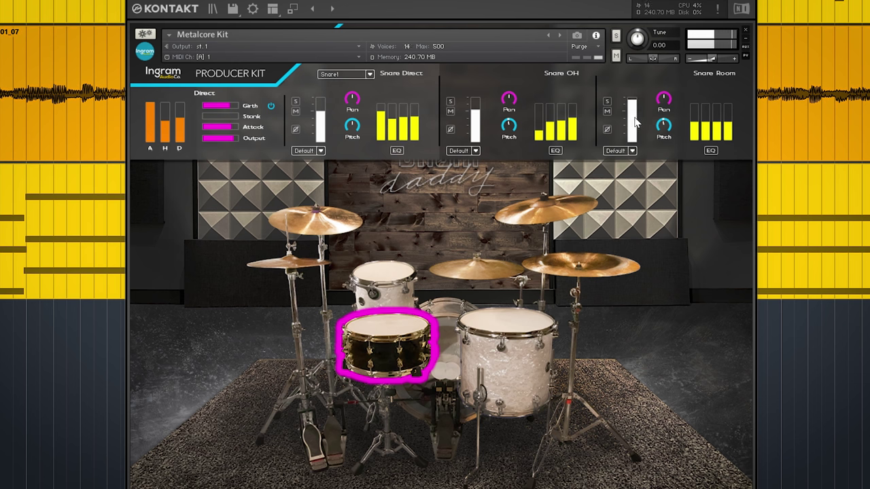
drag(635, 121, 634, 131)
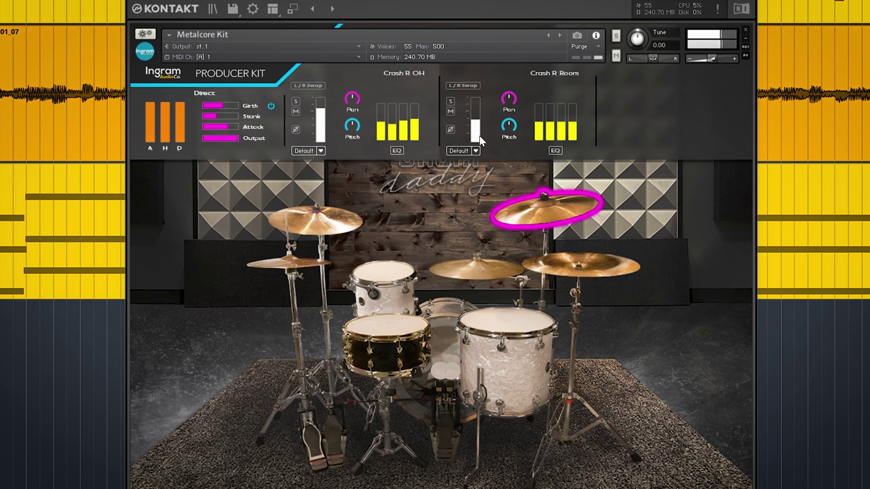
- Adjust the Snare Direct EQ bands, raising the first and cutting the third and fourth
click(394, 331)
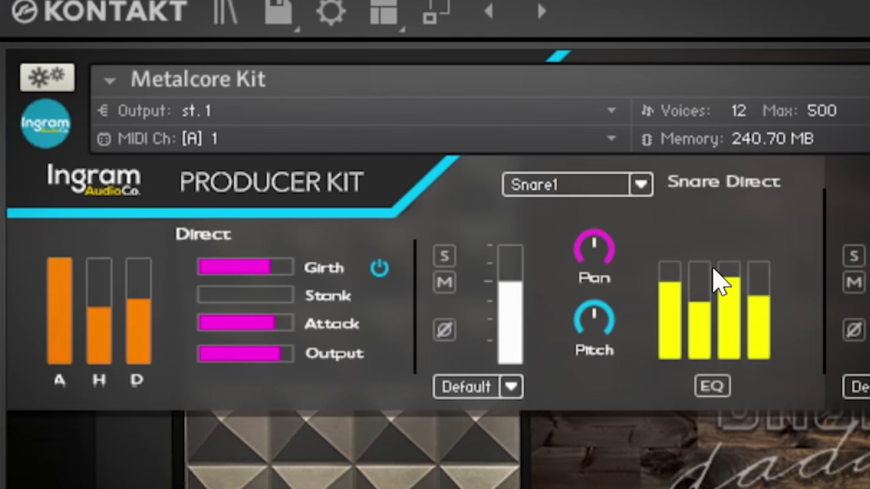
drag(713, 267, 724, 219)
drag(767, 278, 766, 267)
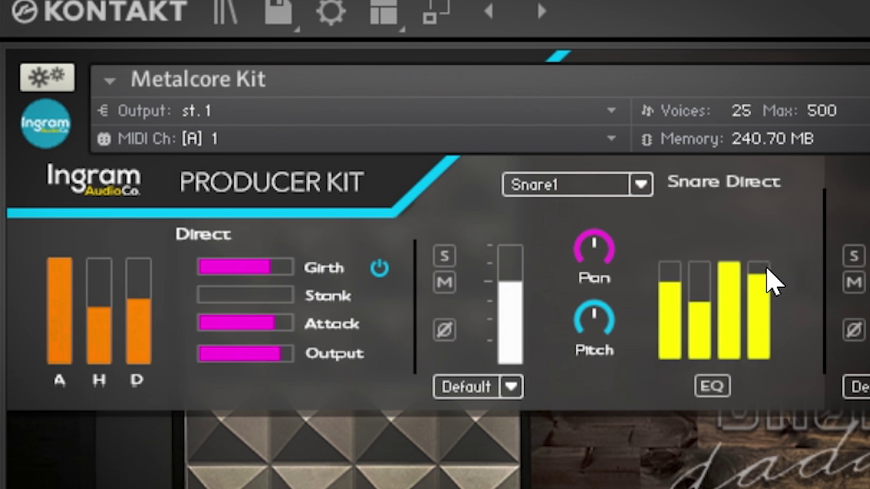
drag(693, 346, 704, 394)
drag(672, 316, 671, 275)
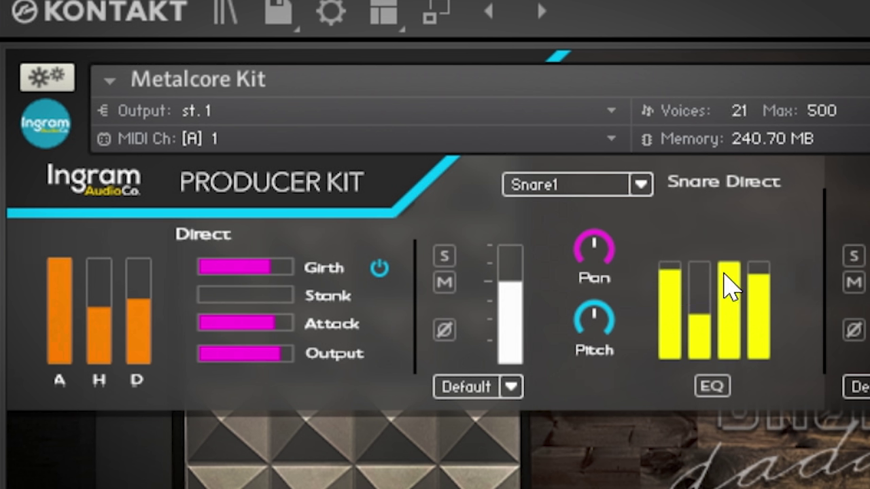
drag(738, 286, 732, 345)
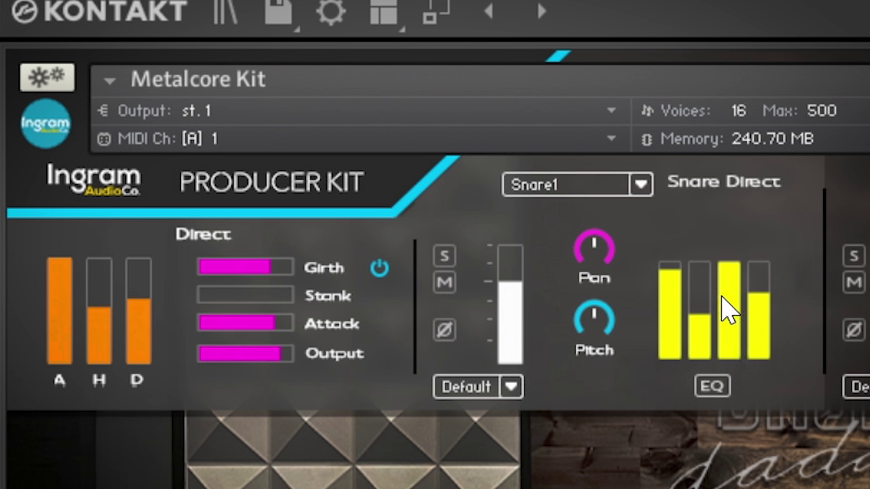
drag(723, 299, 708, 438)
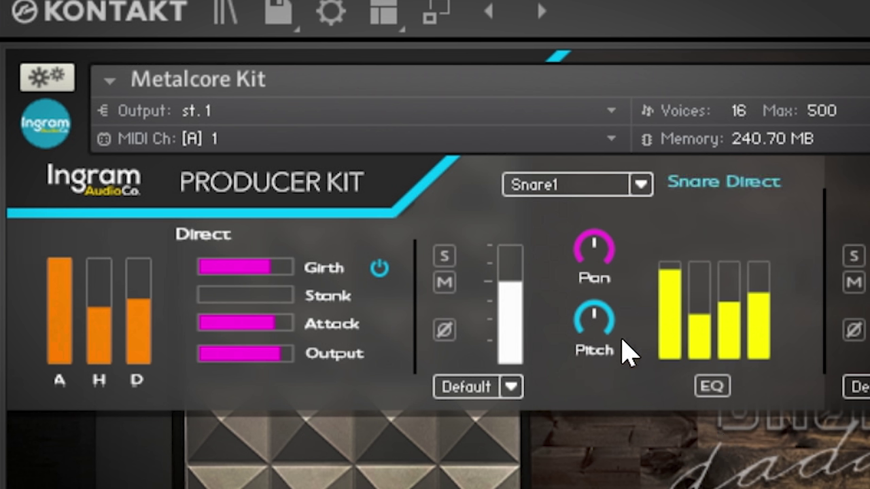
- Lower the snare's pitch, pan it right, and raise the Snare Direct volume
drag(593, 324, 586, 297)
drag(608, 261, 557, 239)
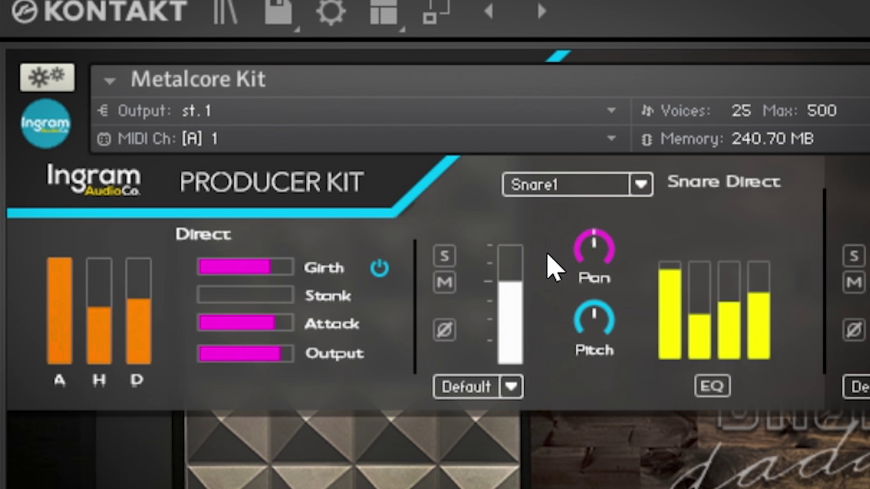
drag(528, 365, 517, 340)
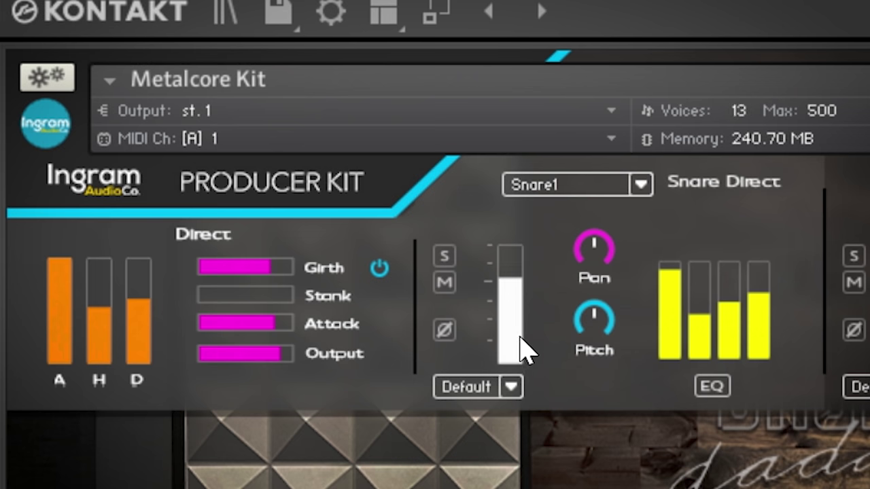
- Reshape the snare envelope: full attack, shorter decay and a little hold
drag(97, 340, 119, 191)
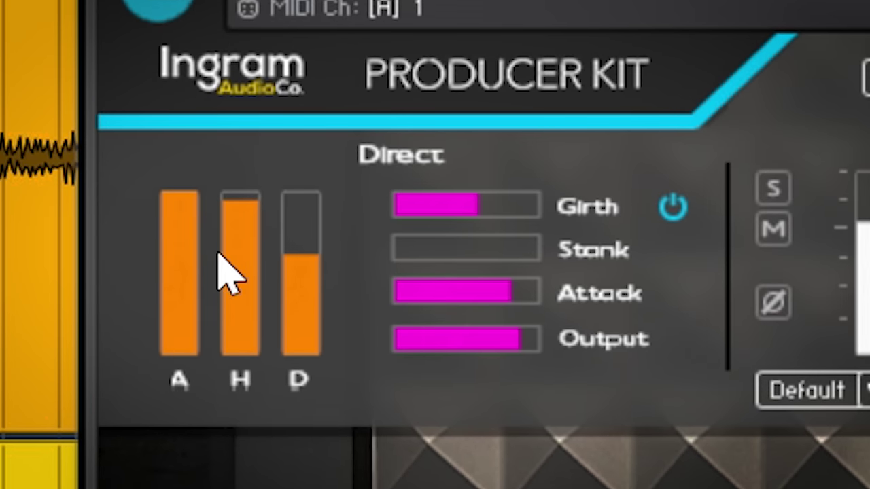
drag(158, 355, 188, 467)
drag(258, 244, 284, 371)
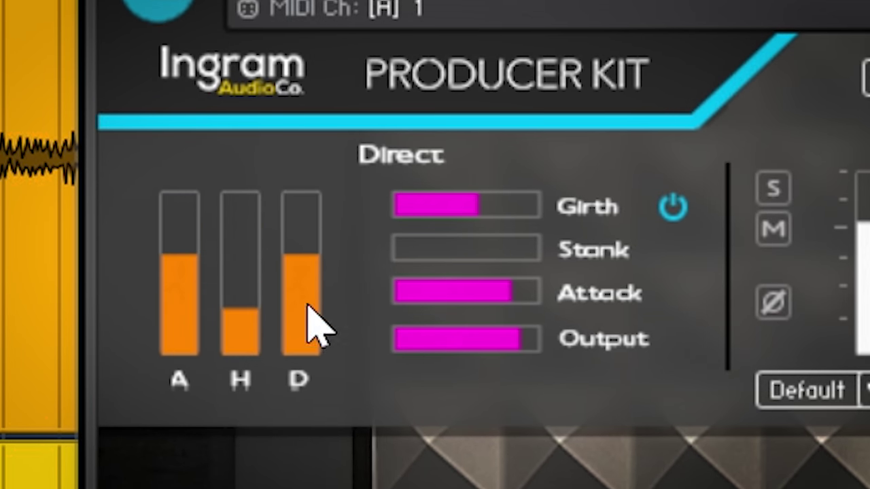
drag(309, 326, 281, 369)
drag(239, 326, 239, 381)
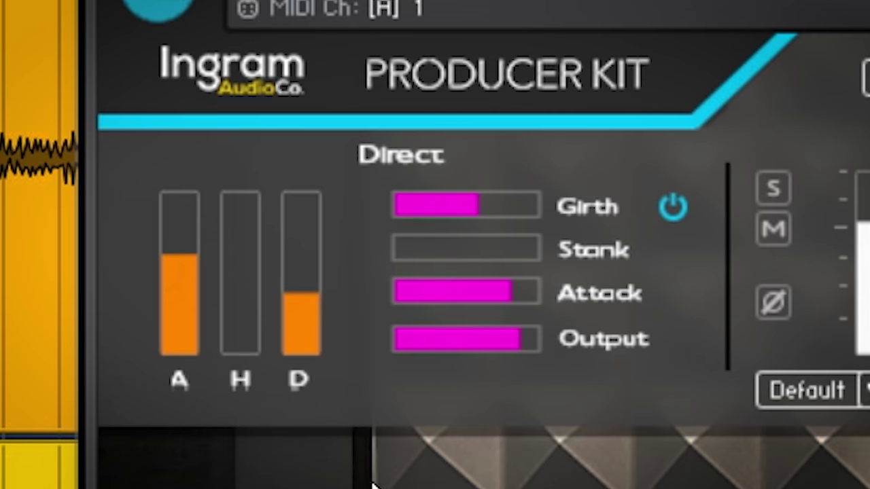
drag(322, 335, 317, 269)
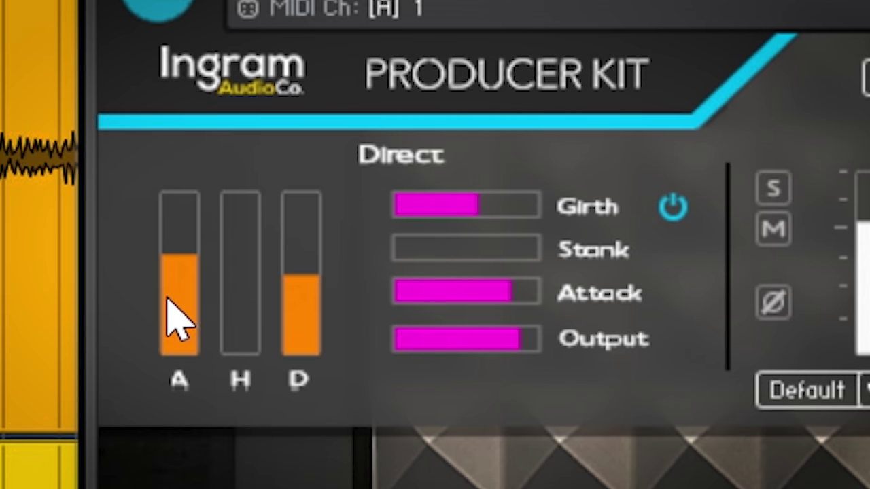
drag(178, 319, 248, 109)
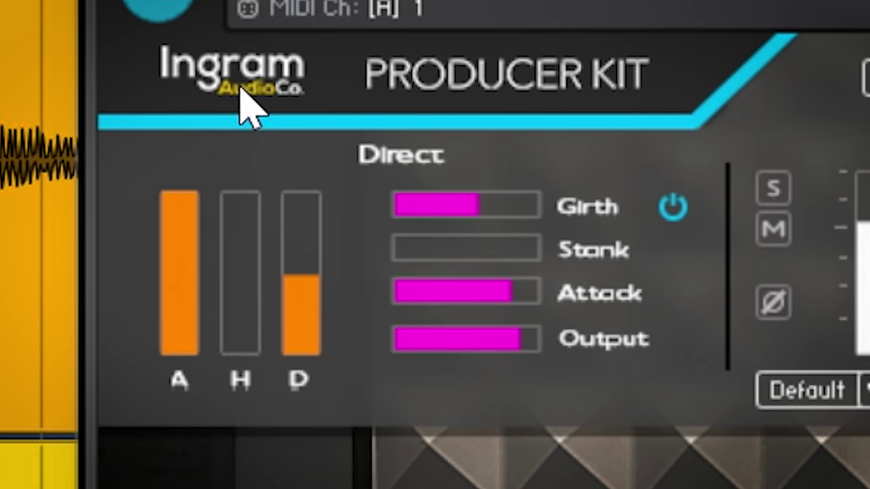
drag(315, 285, 334, 349)
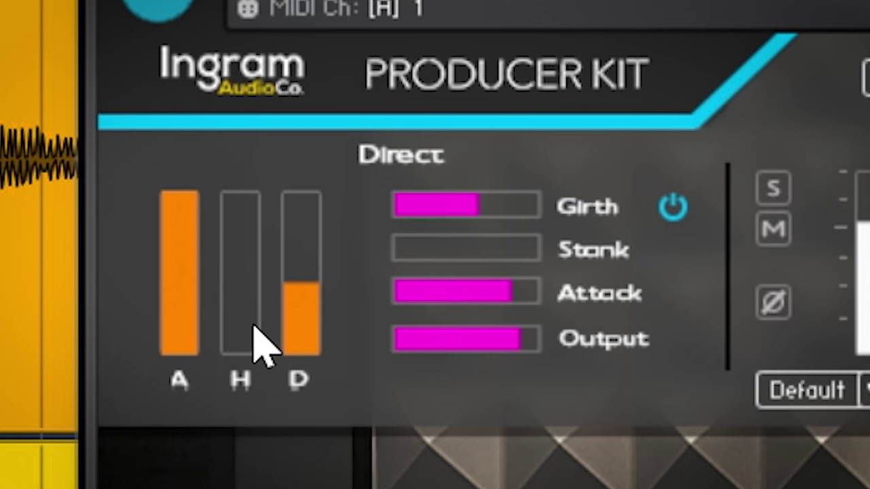
drag(254, 332, 292, 88)
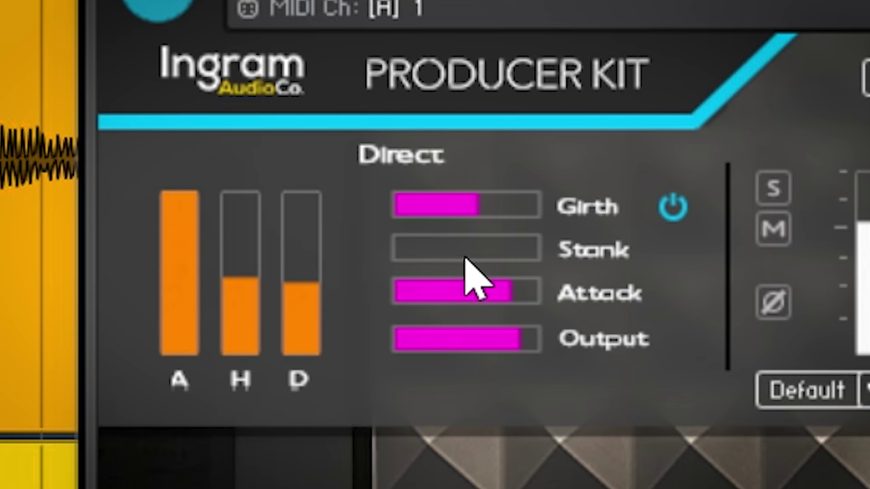
- Set Stank to just under half and turn Girth up to full
drag(465, 259, 631, 252)
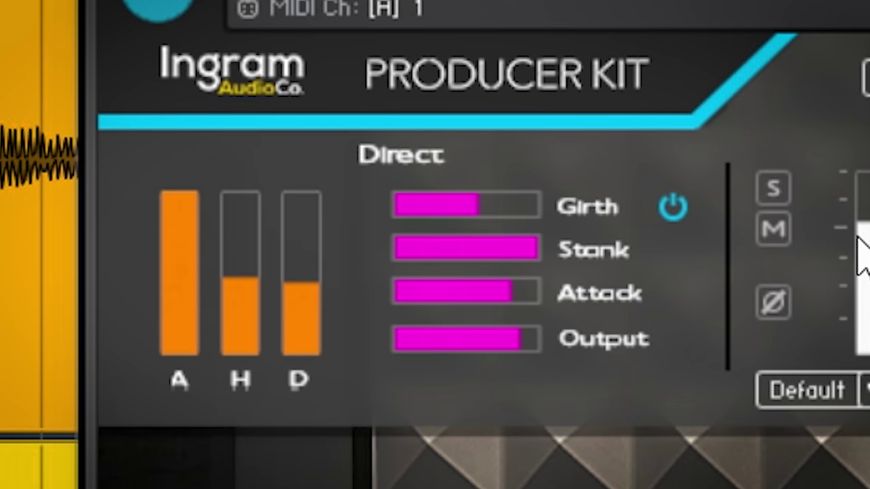
drag(516, 250, 537, 285)
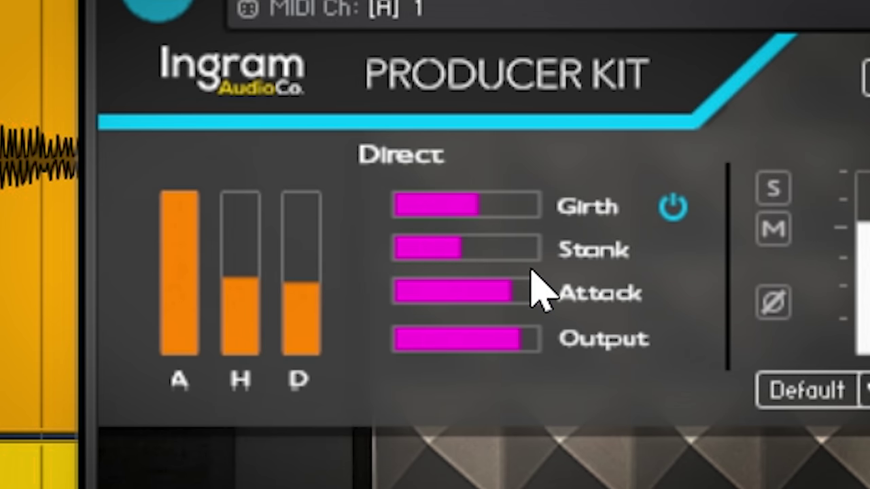
drag(481, 213, 569, 204)
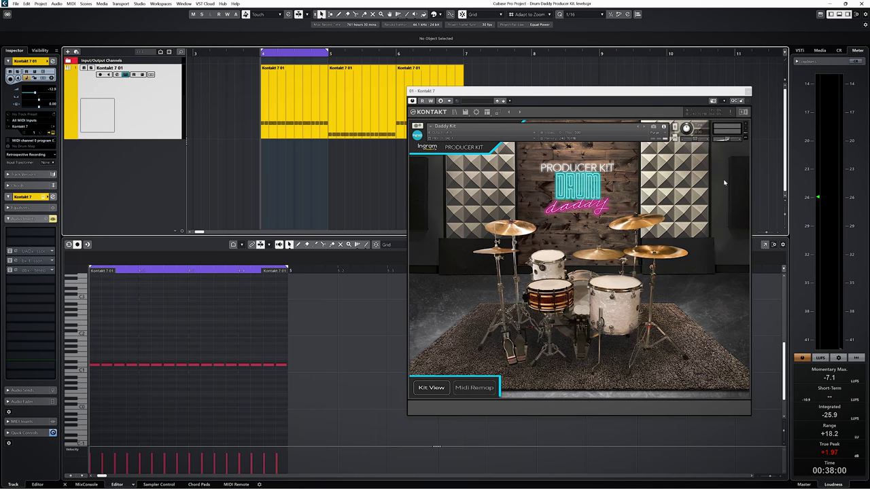
- Play the beat and cycle-loop the middle, then the first Kontakt 7 01 part
key(space)
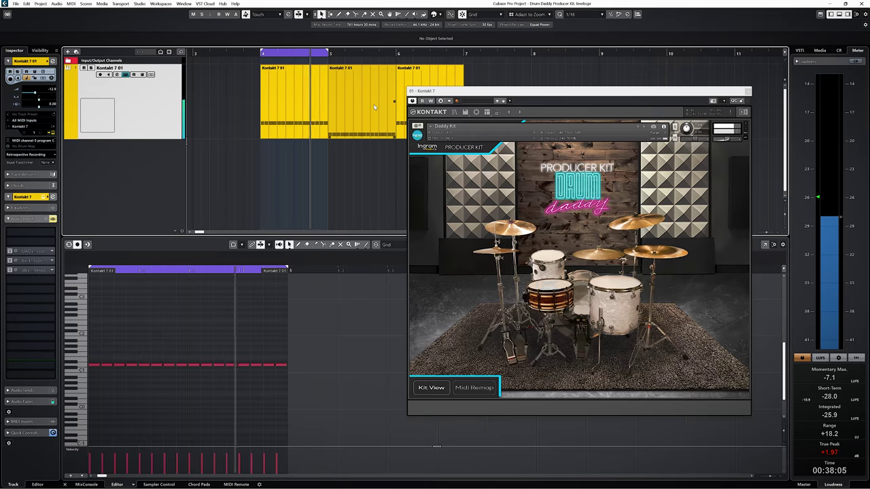
click(374, 107)
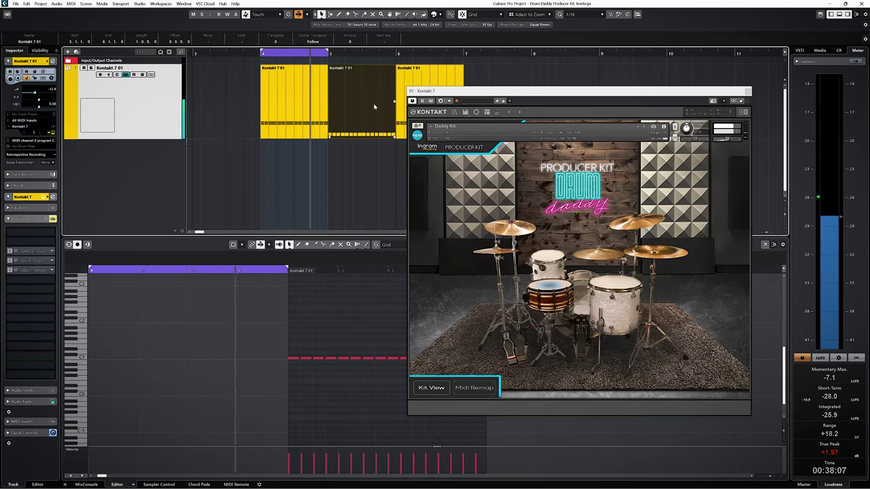
key(p)
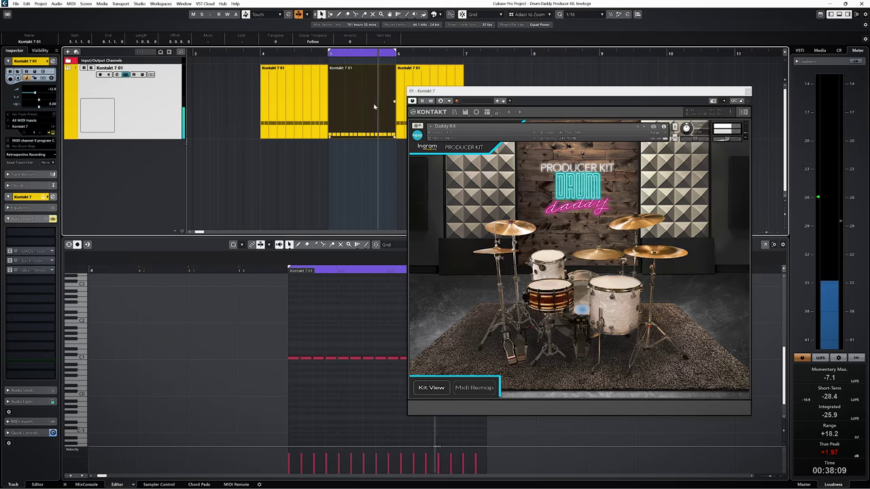
click(313, 102)
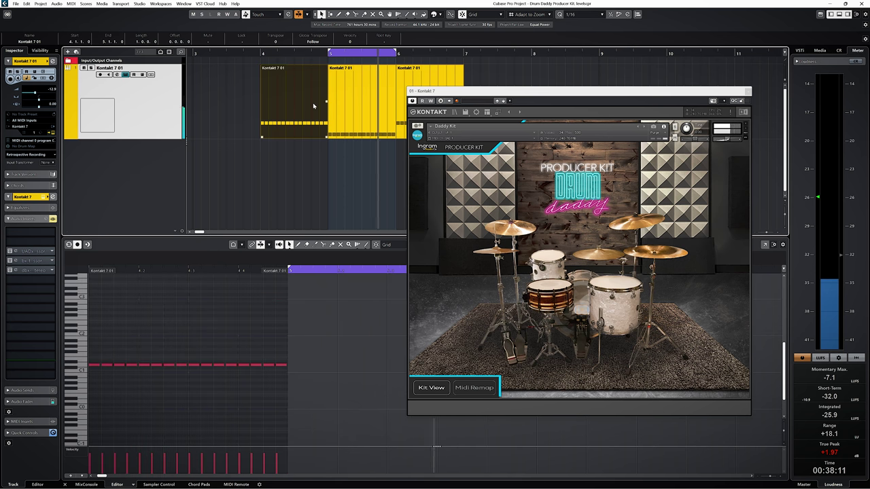
key(p)
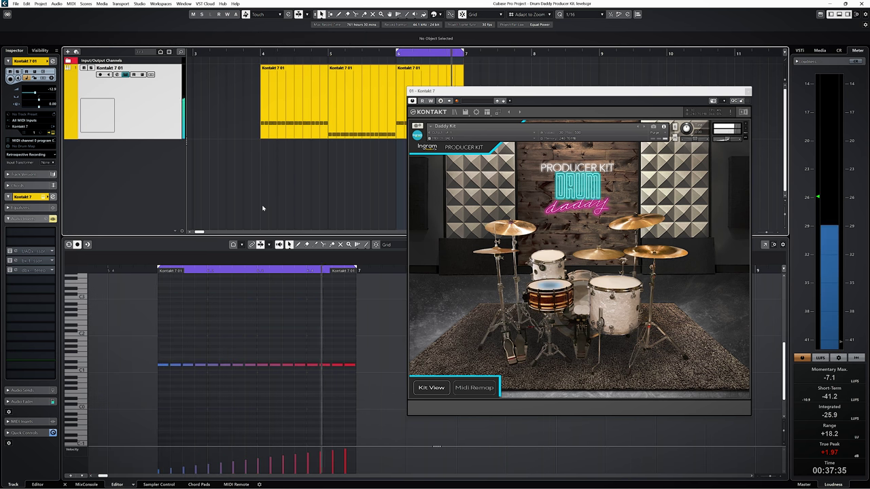
- Select the 16 ramped notes and copy the row one pitch lower
drag(369, 343, 139, 377)
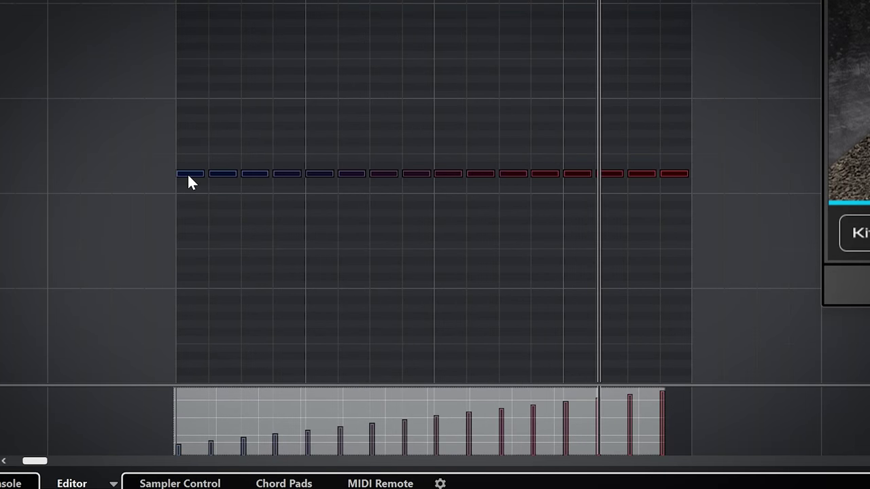
click(187, 185)
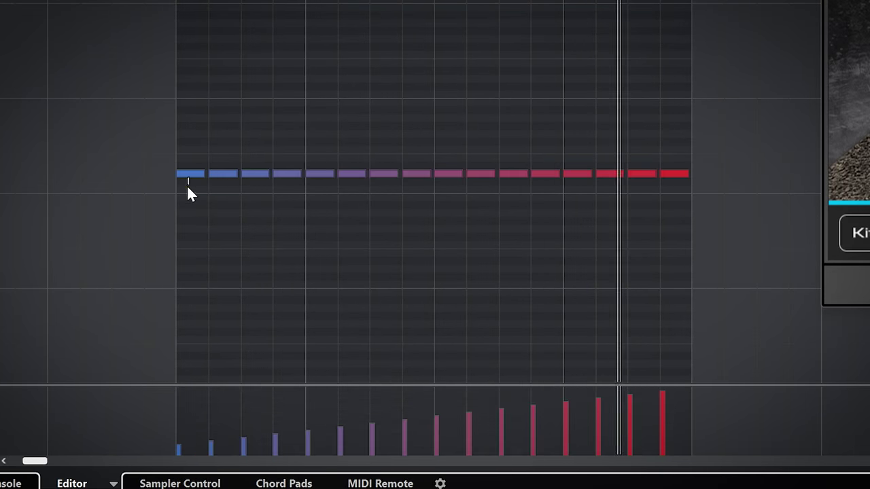
drag(138, 157, 770, 199)
drag(190, 174, 190, 188)
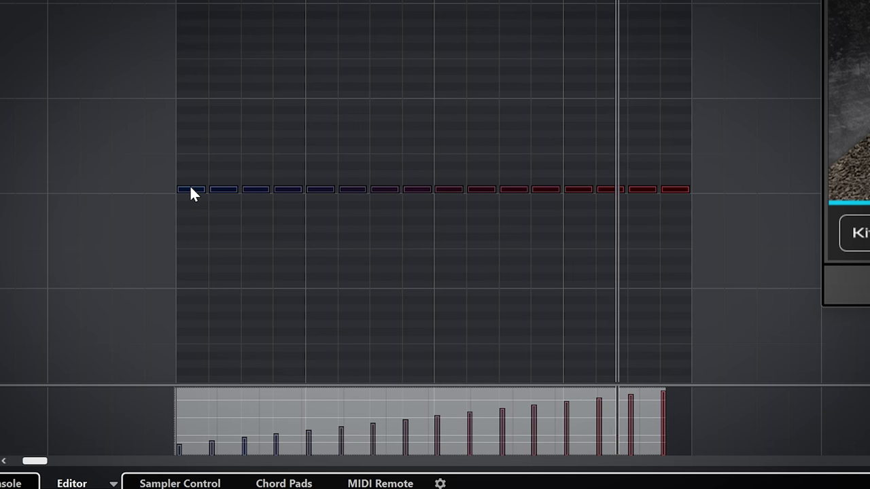
- Reselect the note row and move it up to D1
drag(89, 174, 686, 210)
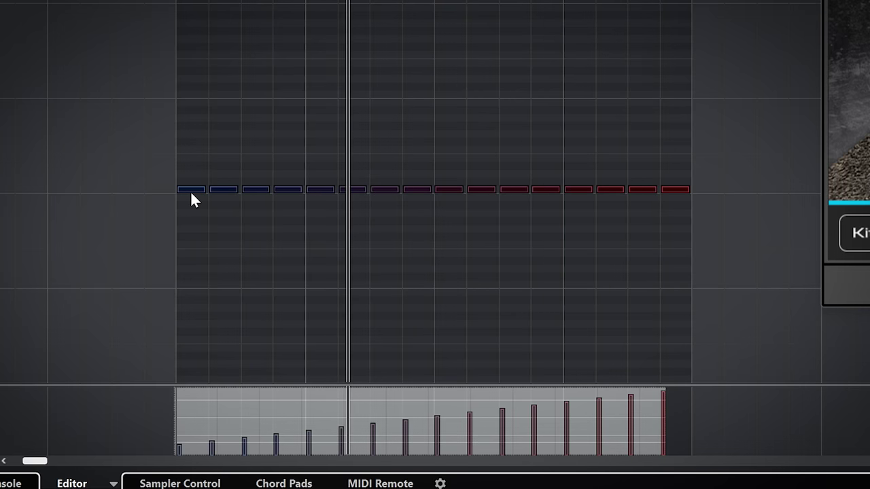
drag(192, 194, 193, 184)
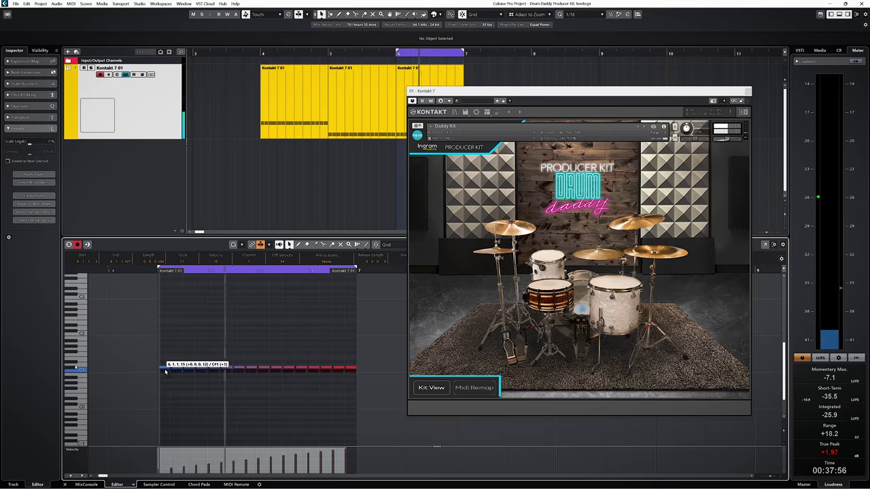
drag(165, 372, 165, 369)
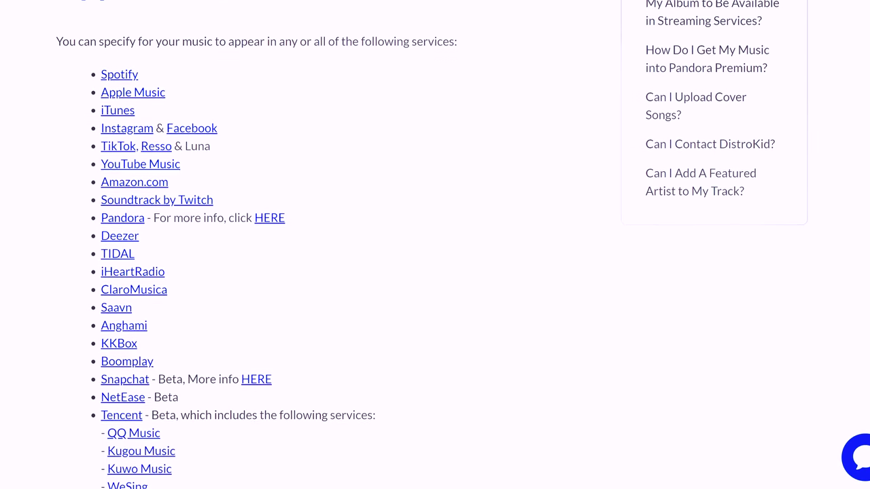
scroll(435, 245, down, 3)
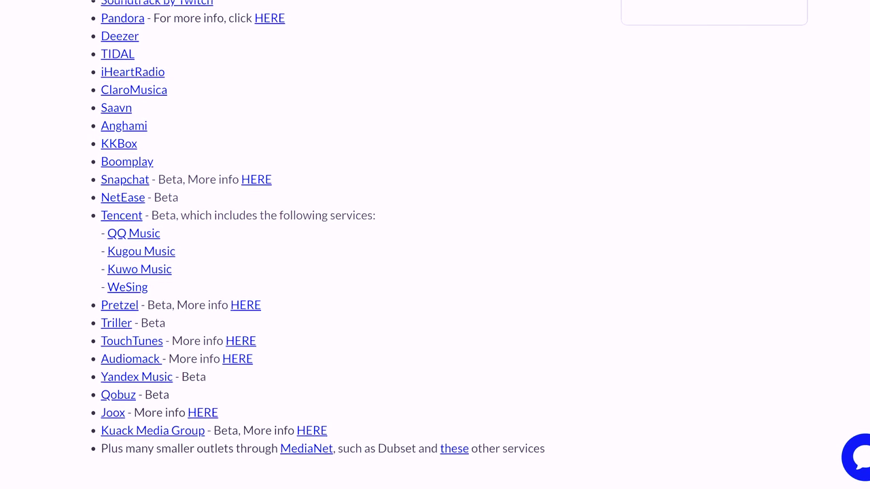
scroll(435, 244, up, 3)
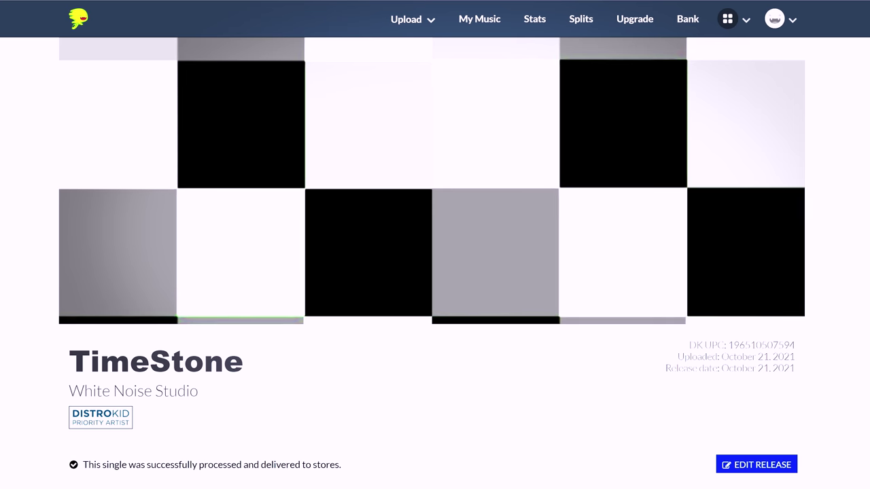
scroll(434, 245, down, 5)
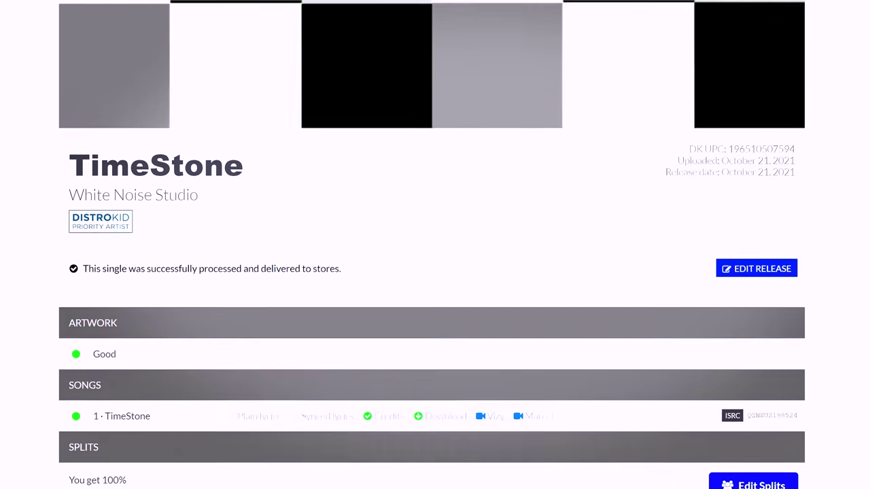
scroll(435, 245, down, 5)
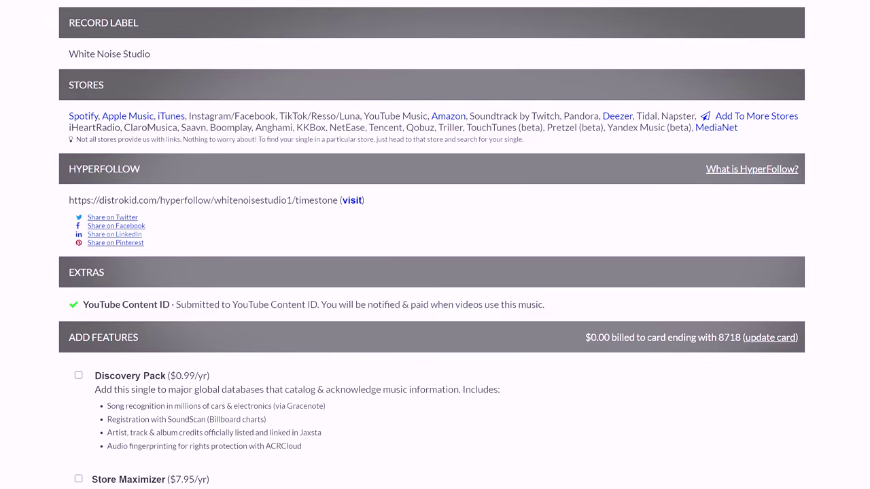
scroll(435, 245, down, 10)
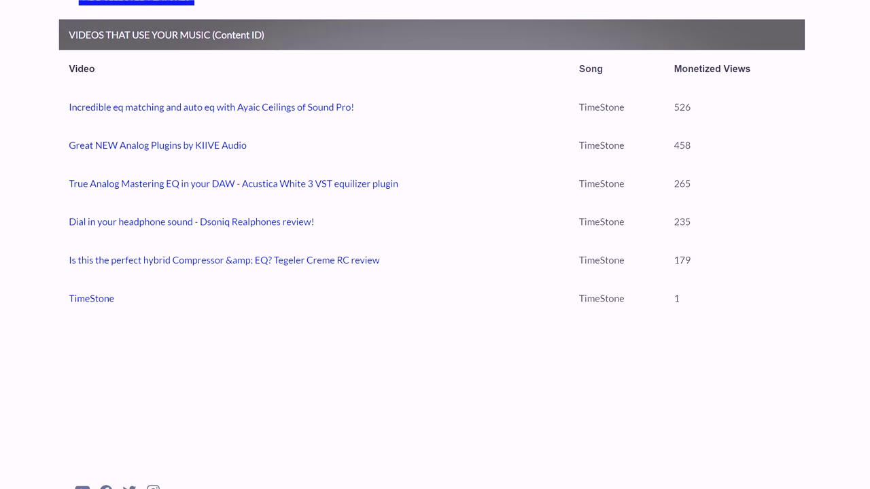
scroll(435, 245, down, 3)
scroll(435, 244, up, 4)
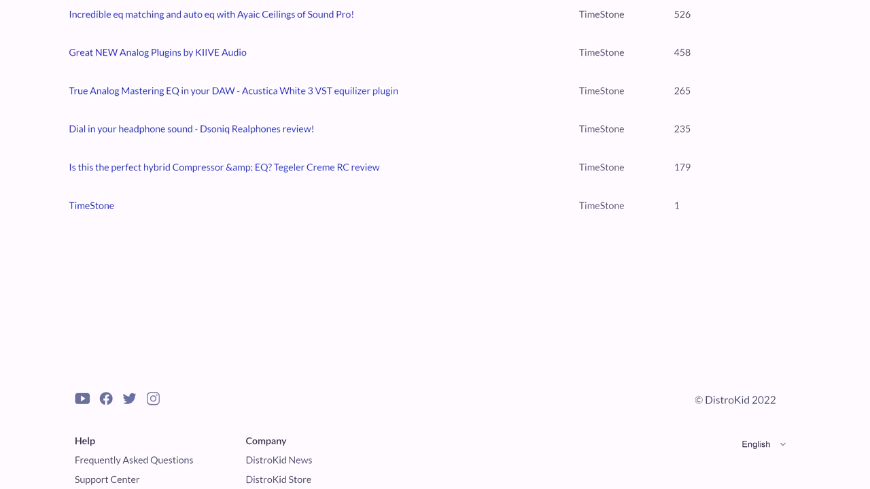
scroll(435, 245, up, 2)
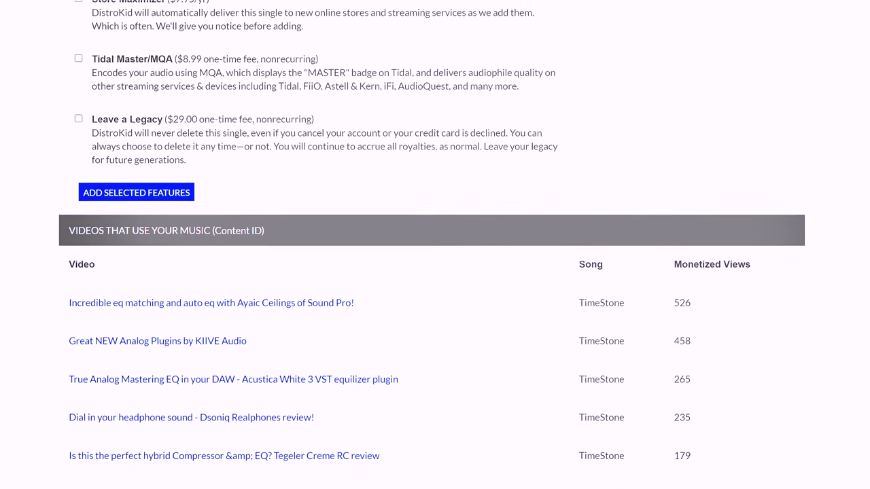
scroll(435, 245, down, 2)
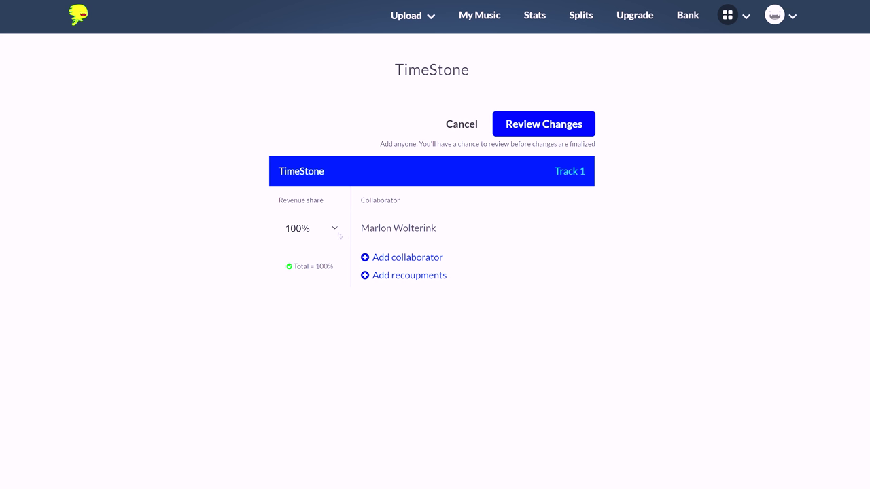
click(333, 229)
click(287, 338)
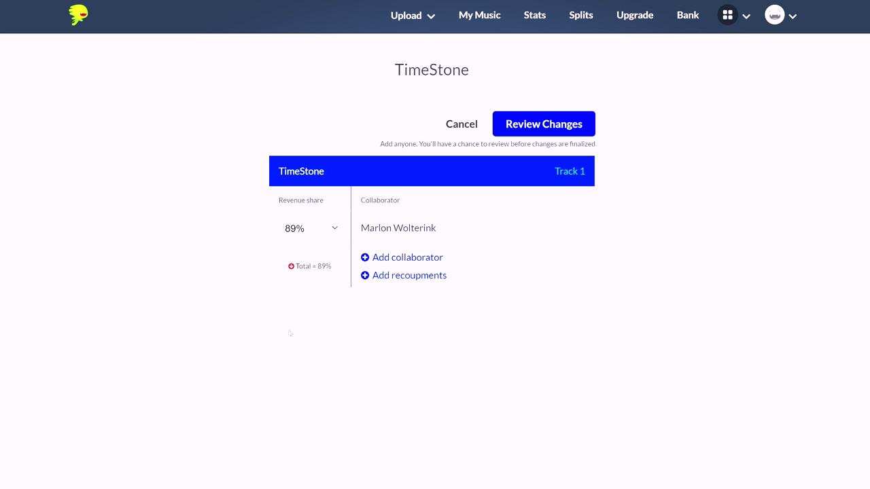
click(323, 234)
click(315, 376)
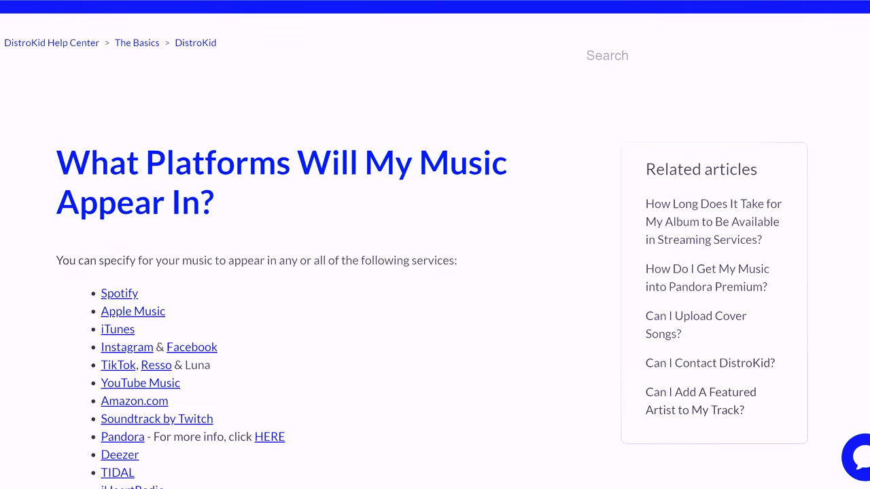
scroll(434, 244, down, 2)
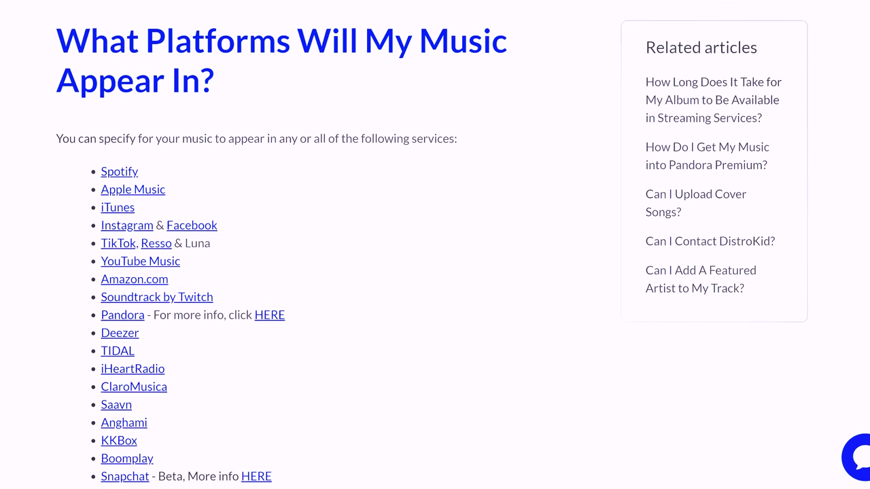
scroll(435, 244, down, 3)
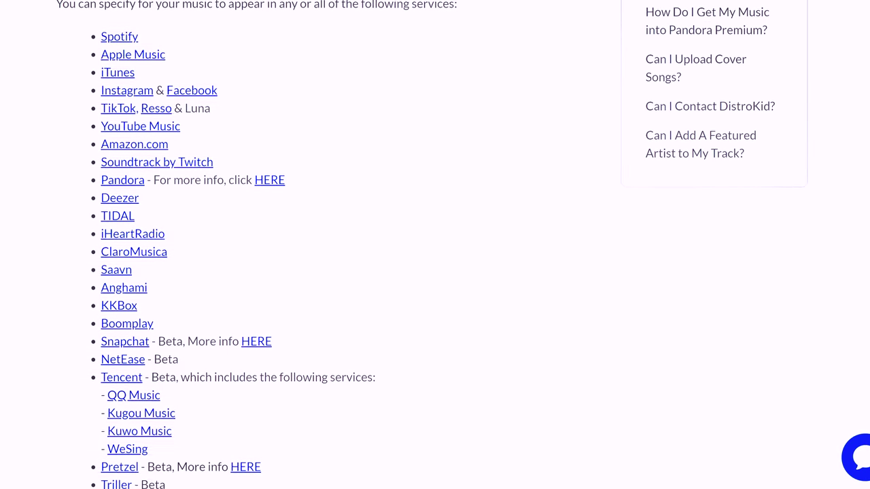
scroll(435, 244, down, 3)
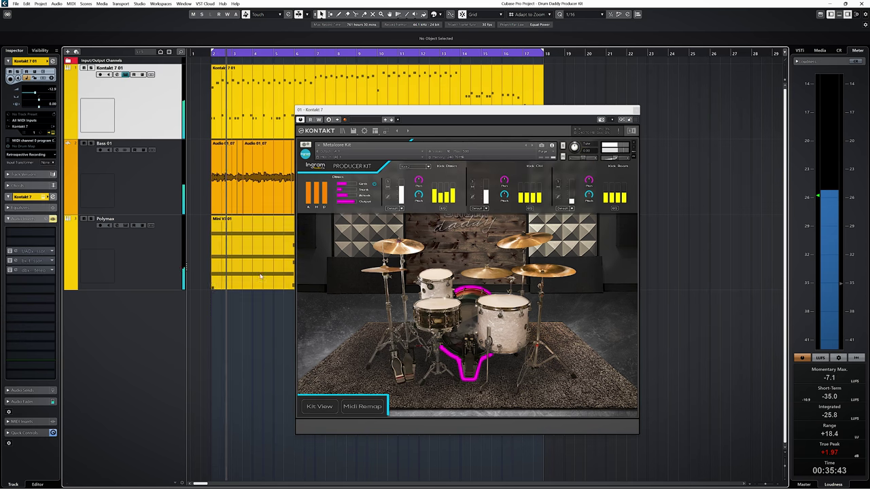
- Enable the UADx 1176, then A/B the API 2500 and bx_townhouse, leaving both bypassed
click(17, 252)
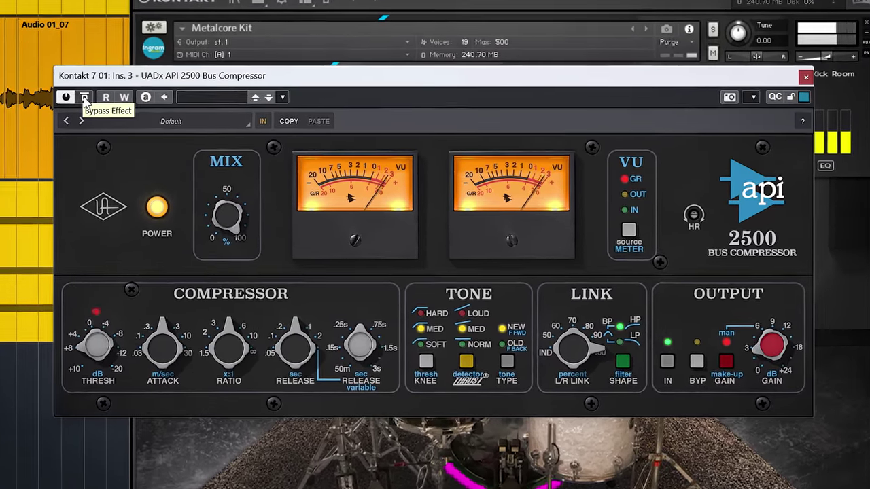
click(84, 97)
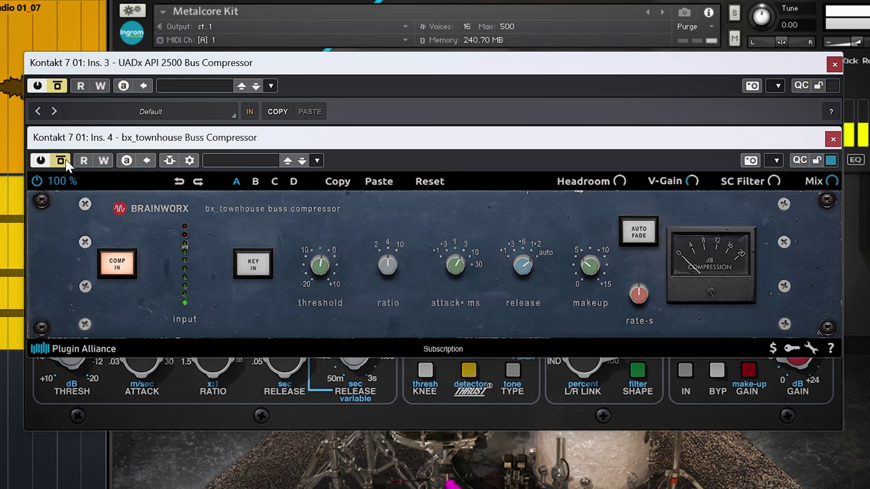
click(63, 161)
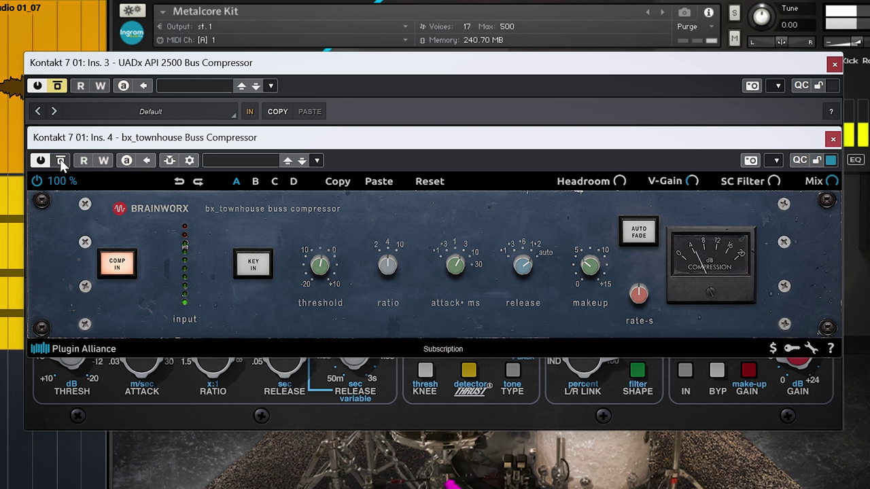
click(60, 161)
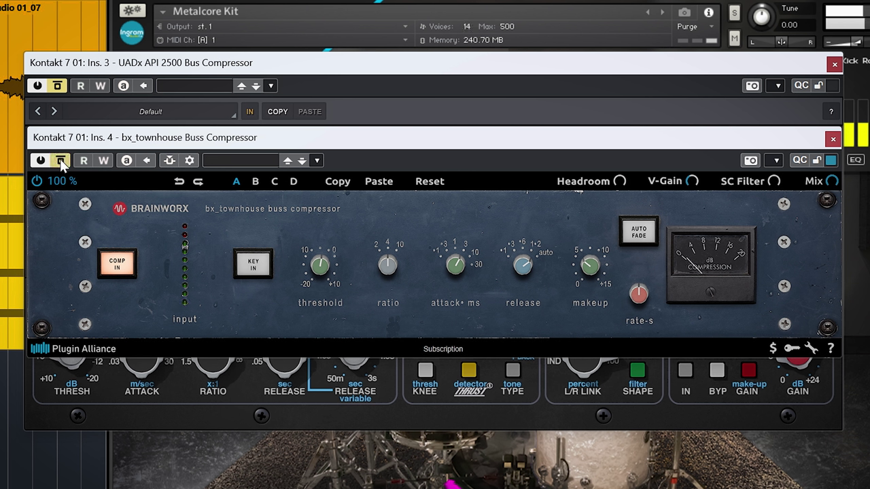
click(60, 161)
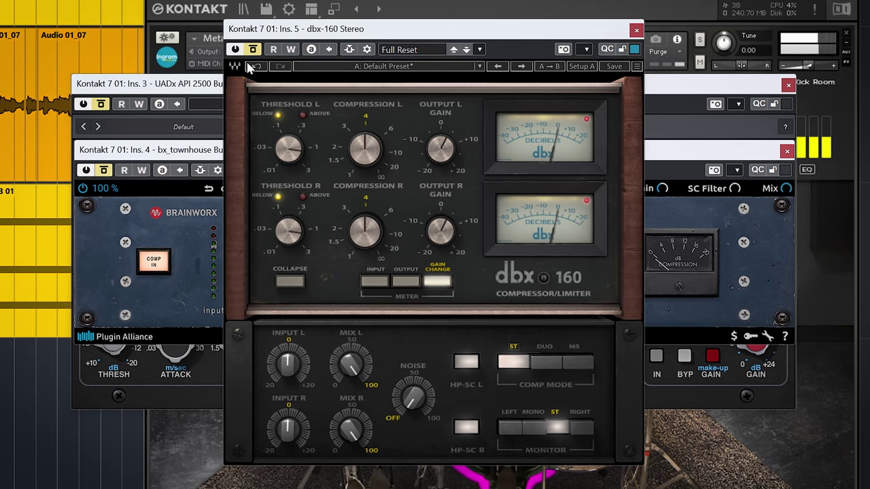
- Toggle the dbx-160 bypass on and off, then A/B the API 2500, ending bypassed
click(251, 51)
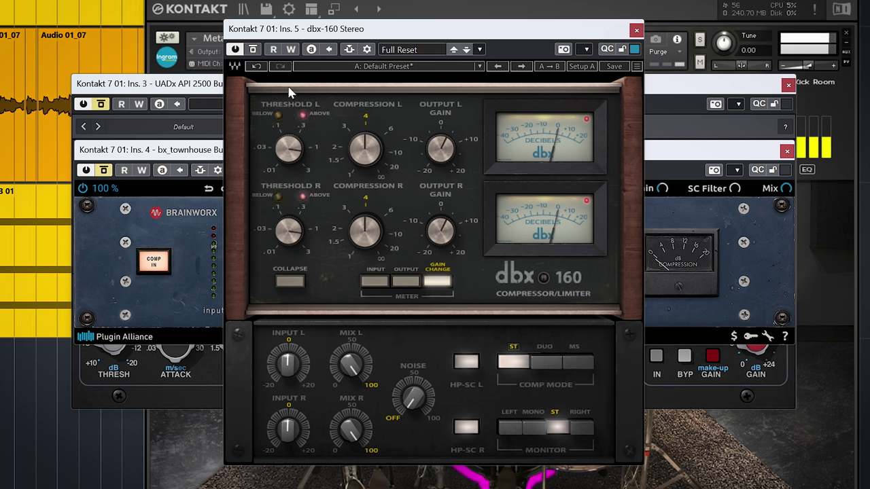
click(255, 53)
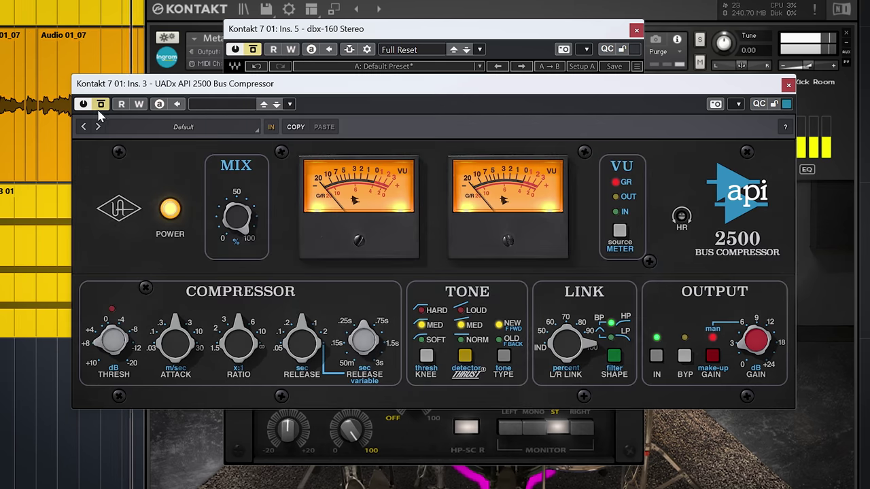
click(156, 83)
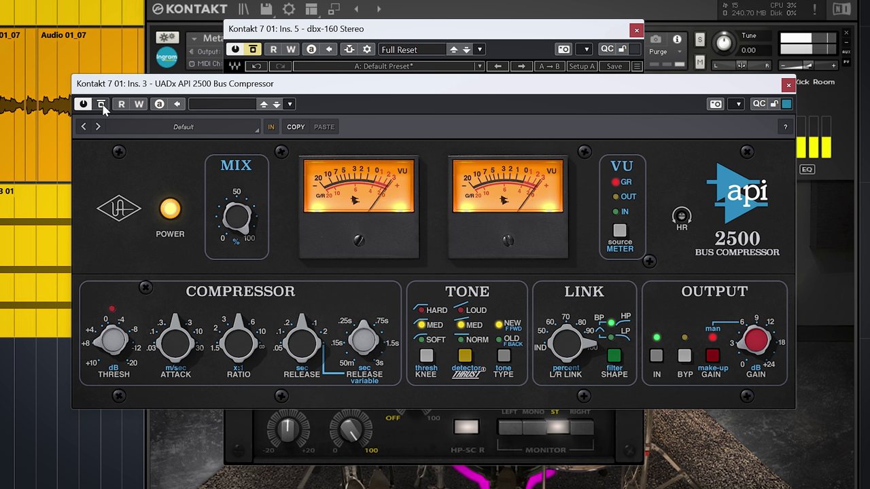
click(101, 106)
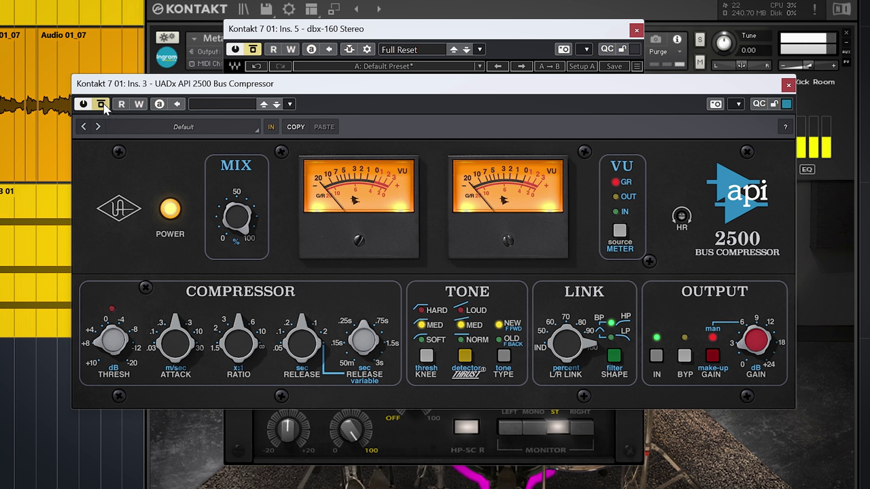
click(101, 106)
click(101, 106)
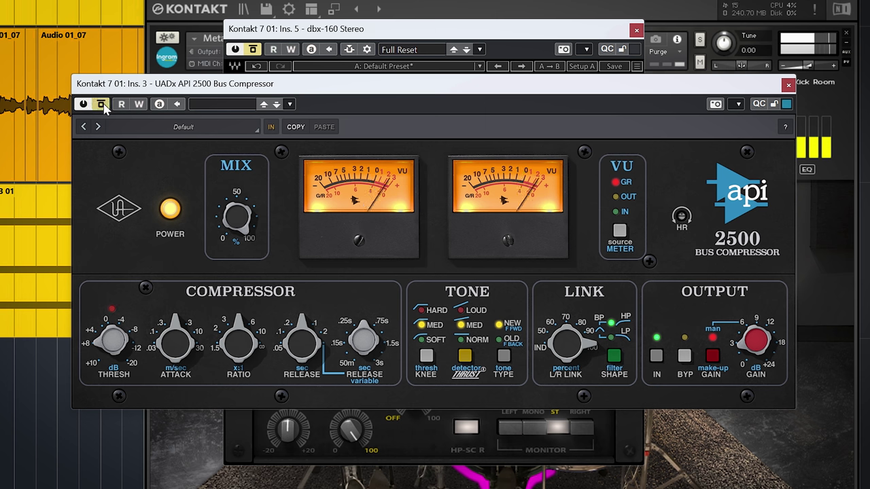